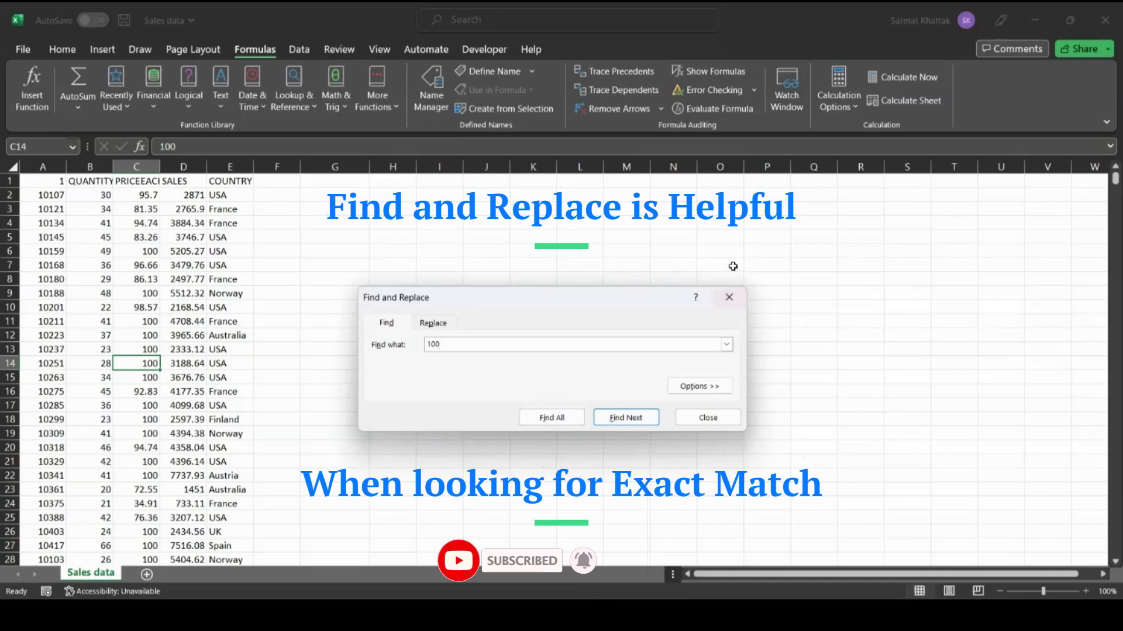
- Close the Find and Replace search for 100 to return to the Sales data sheet
click(737, 297)
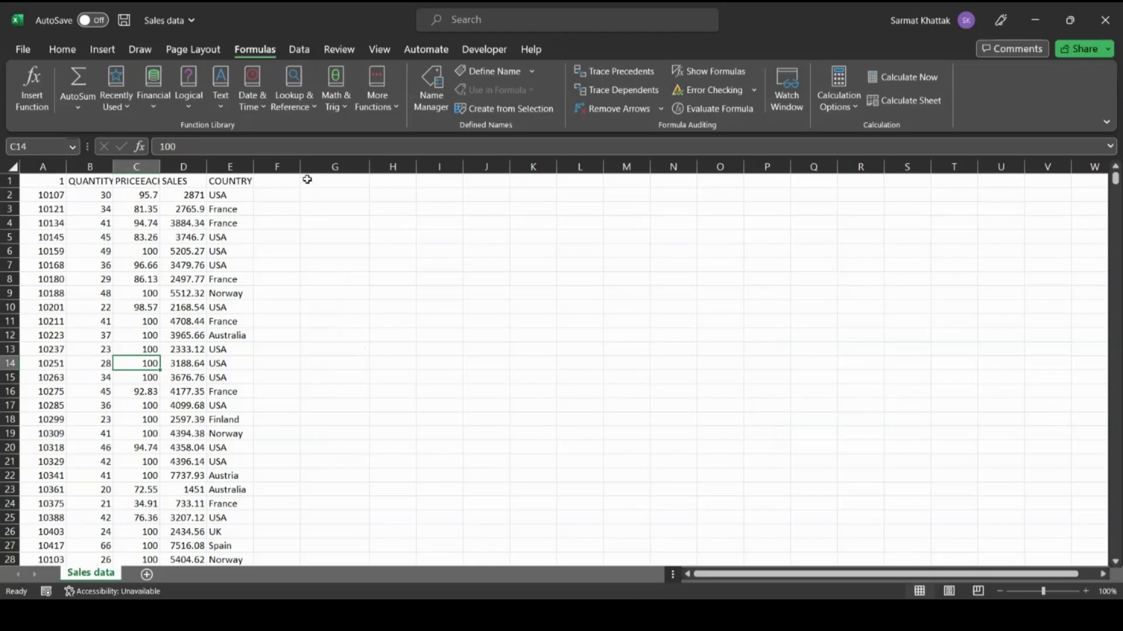
click(304, 111)
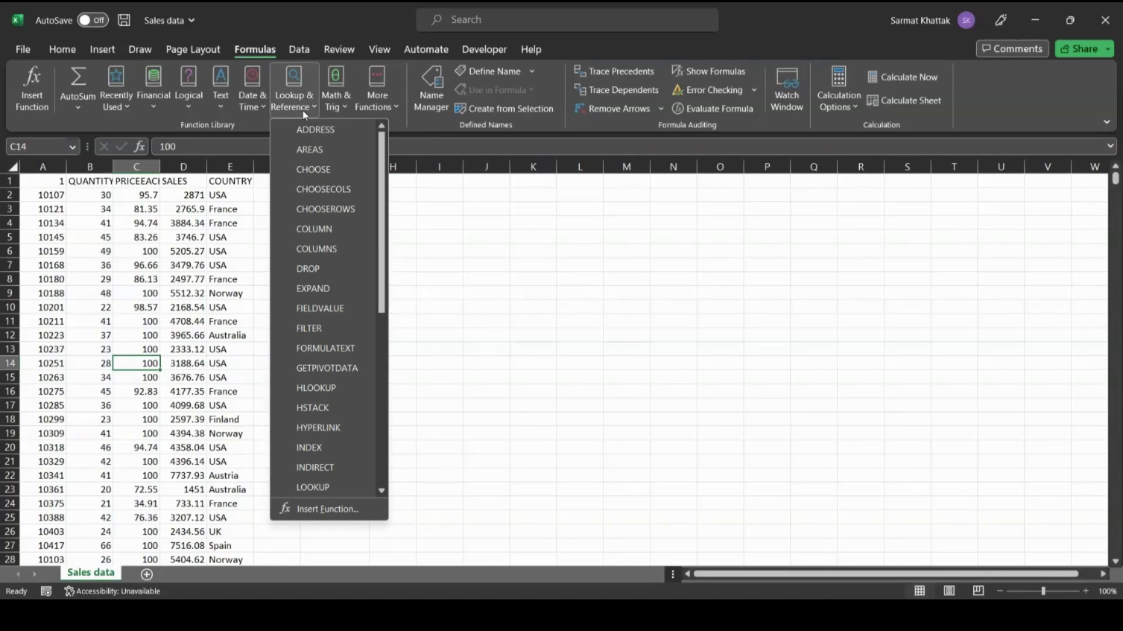
- Choose XMATCH from the Lookup & Reference list to bring up its empty Function Arguments
scroll(321, 401, down, 6)
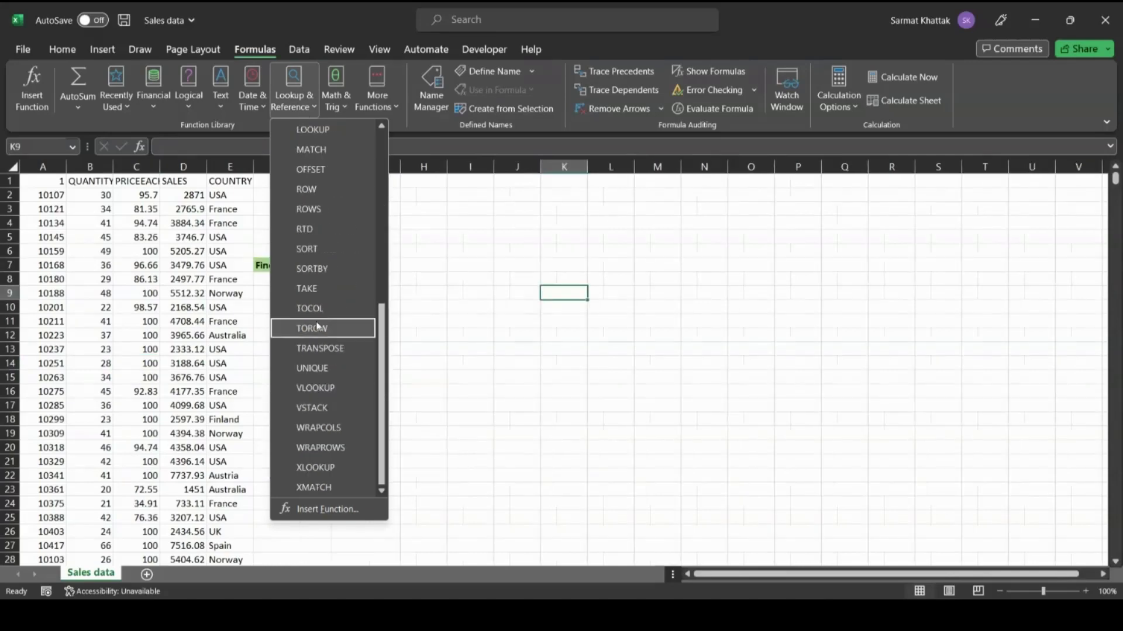
click(321, 491)
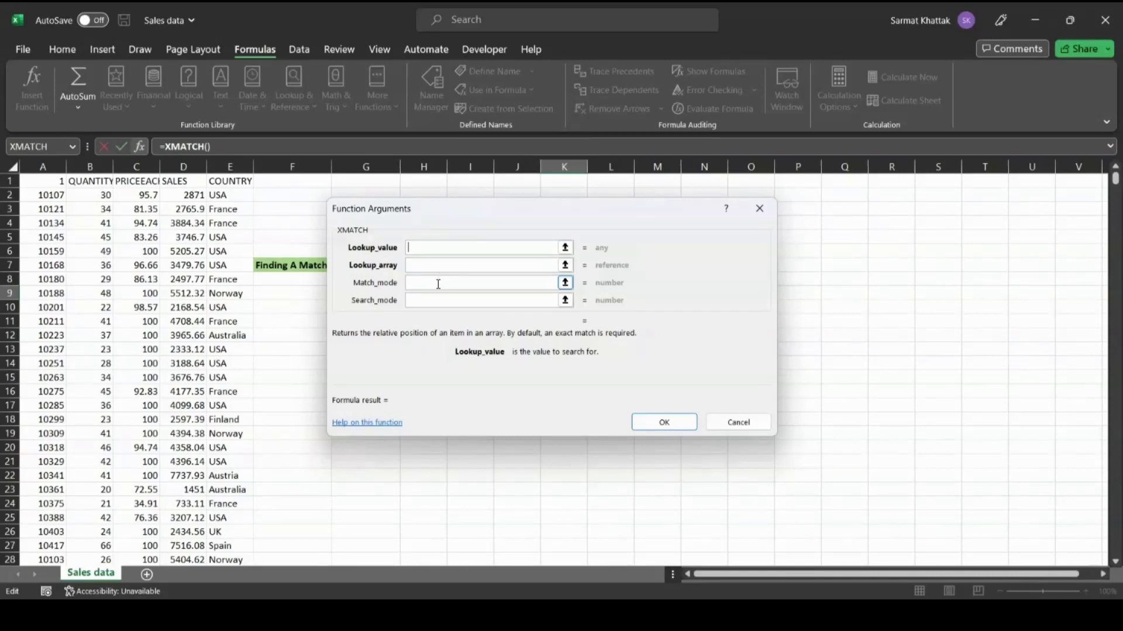
- Inspect the Search_mode argument, then cancel XMATCH without inserting anything
click(450, 302)
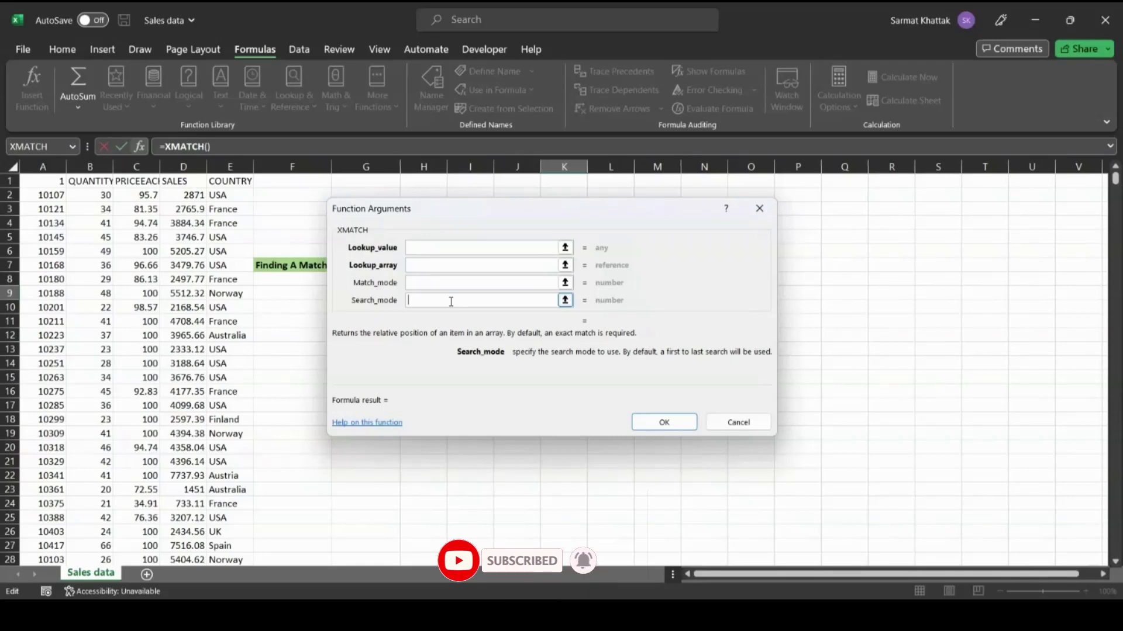
click(742, 429)
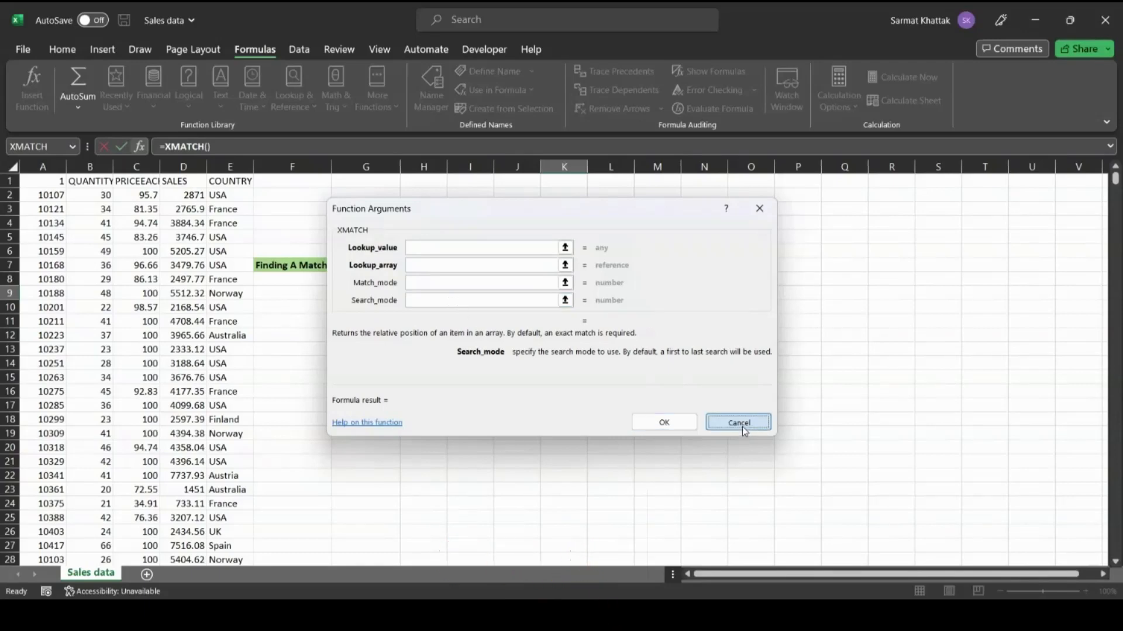
- In G7, build =XMATCH(85,C:C,-1 with lookup value 85, column C and match mode -1
double_click(358, 265)
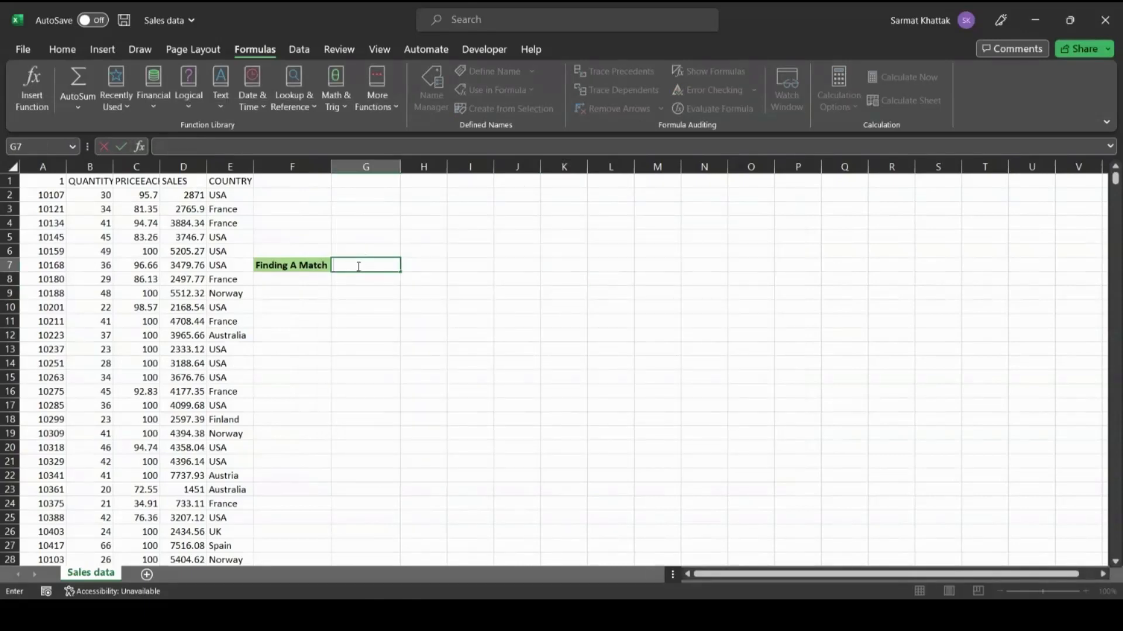
text(=xma)
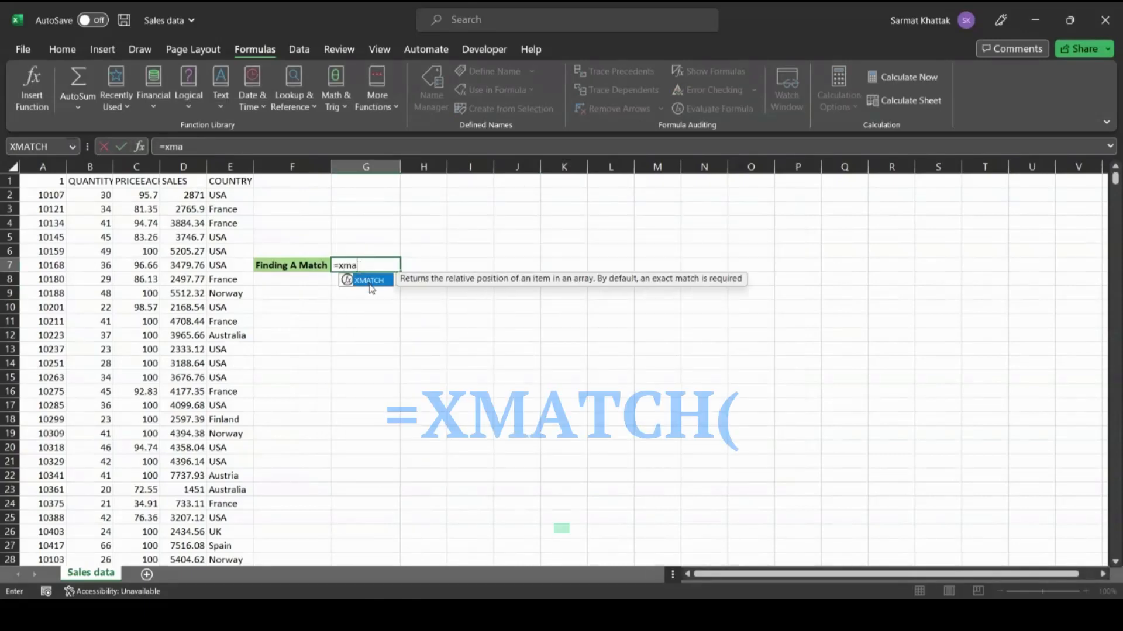
double_click(367, 281)
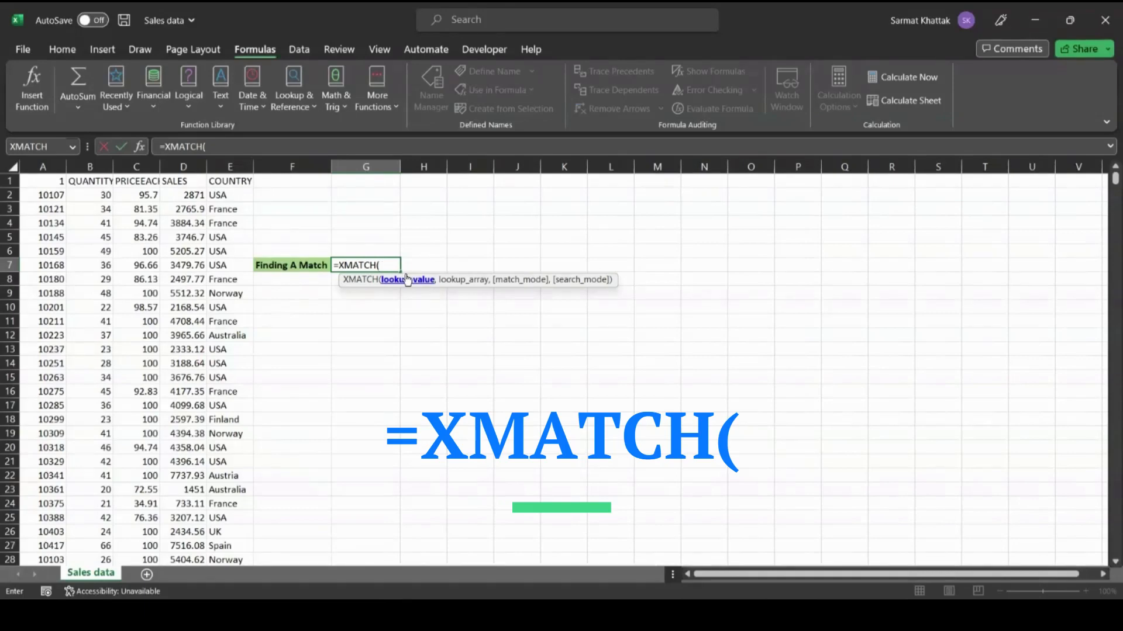
text(85,)
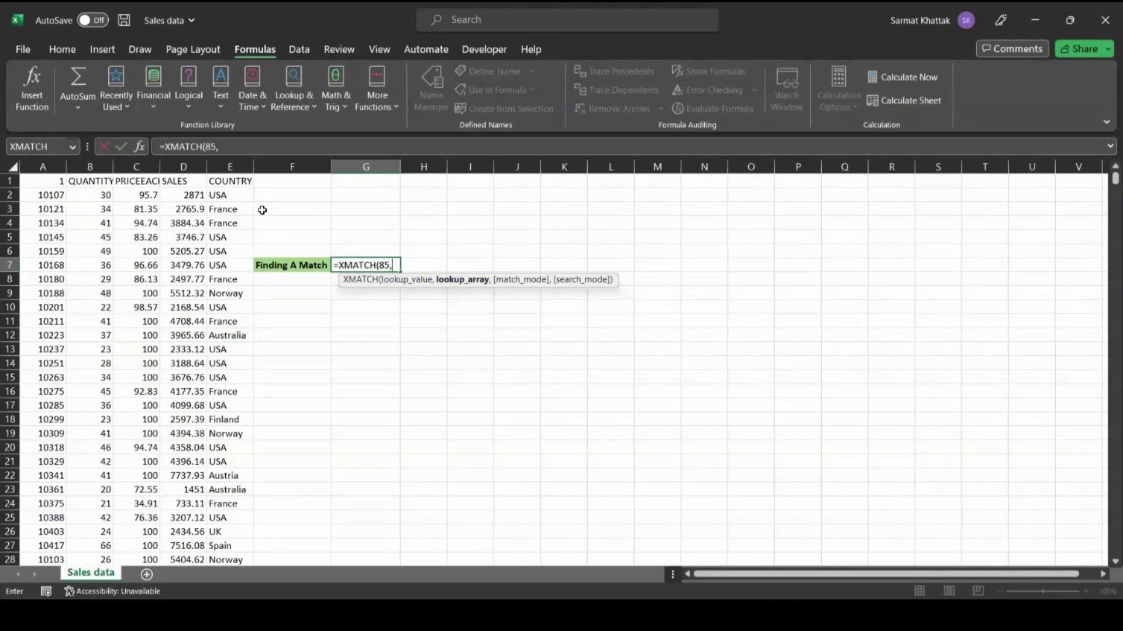
click(142, 163)
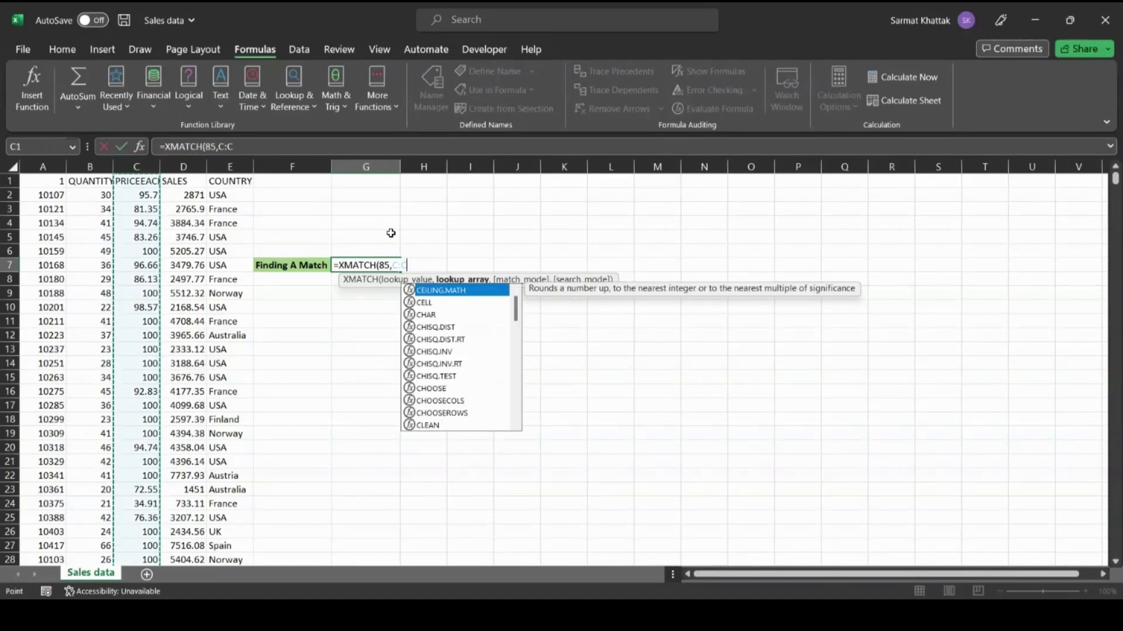
text(,)
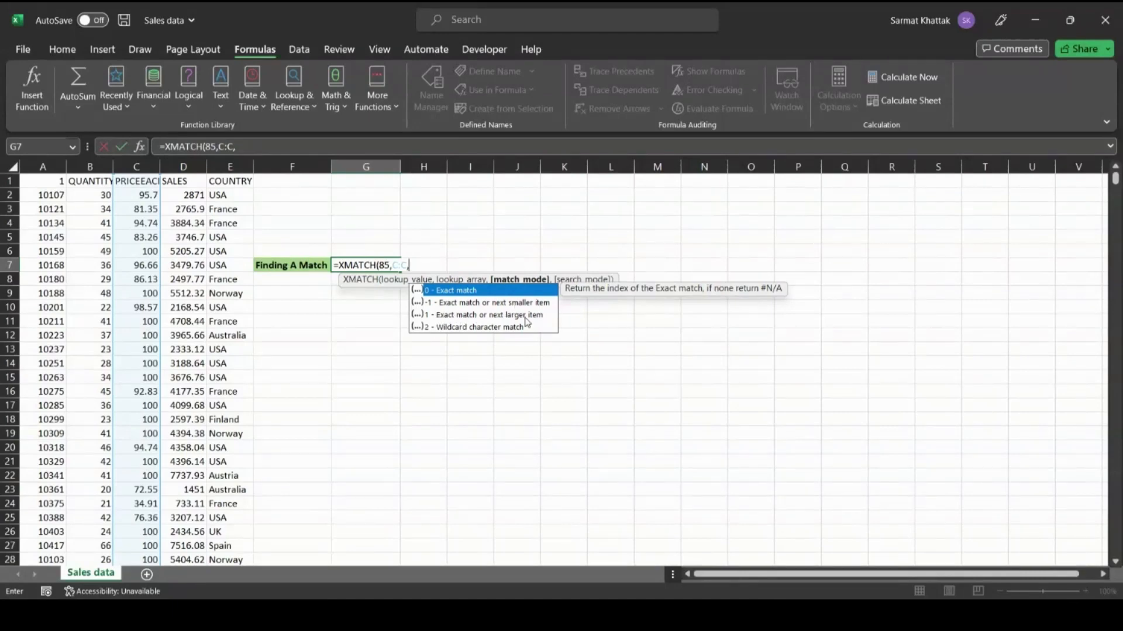
double_click(492, 304)
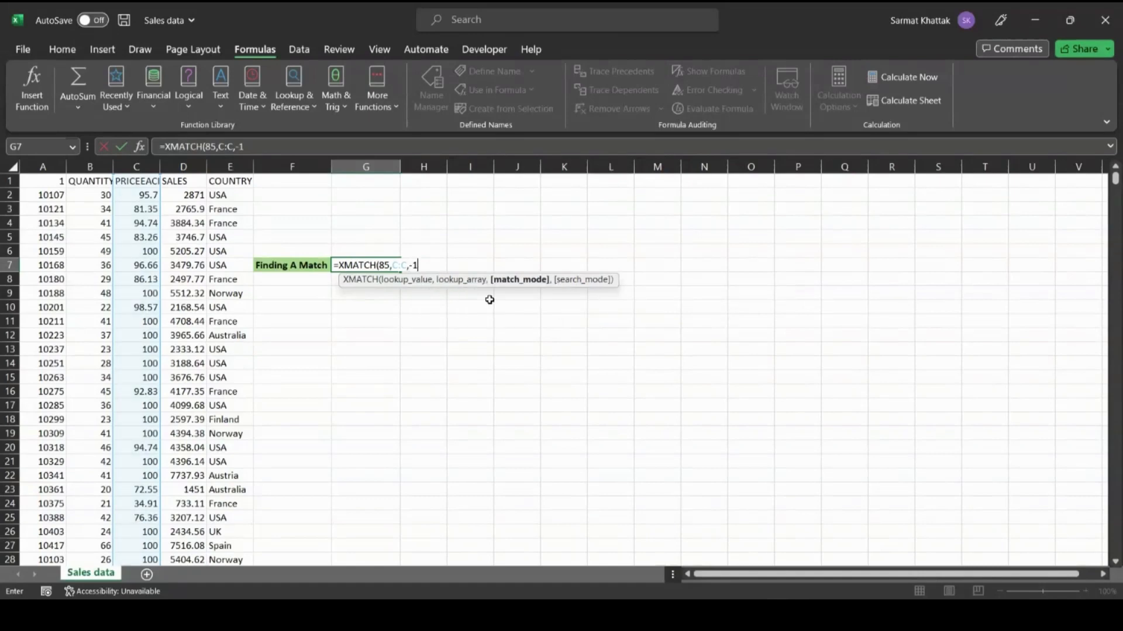
- Finish G7 as =XMATCH(85,C:C,-1,1) with first-to-last search mode, returning 1837
text(,)
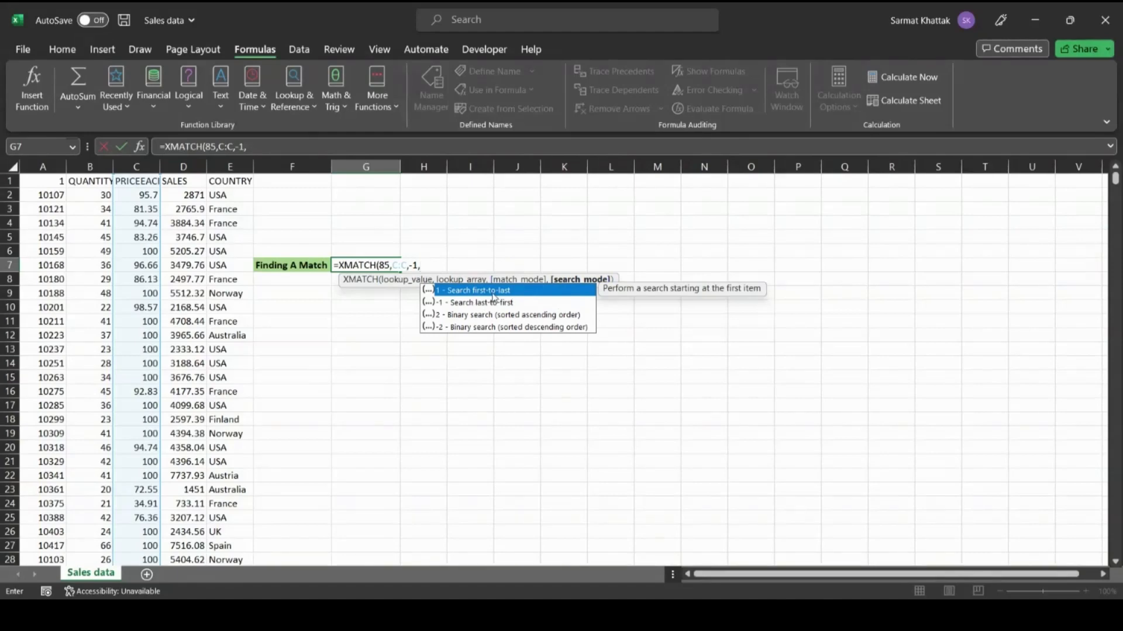
double_click(490, 293)
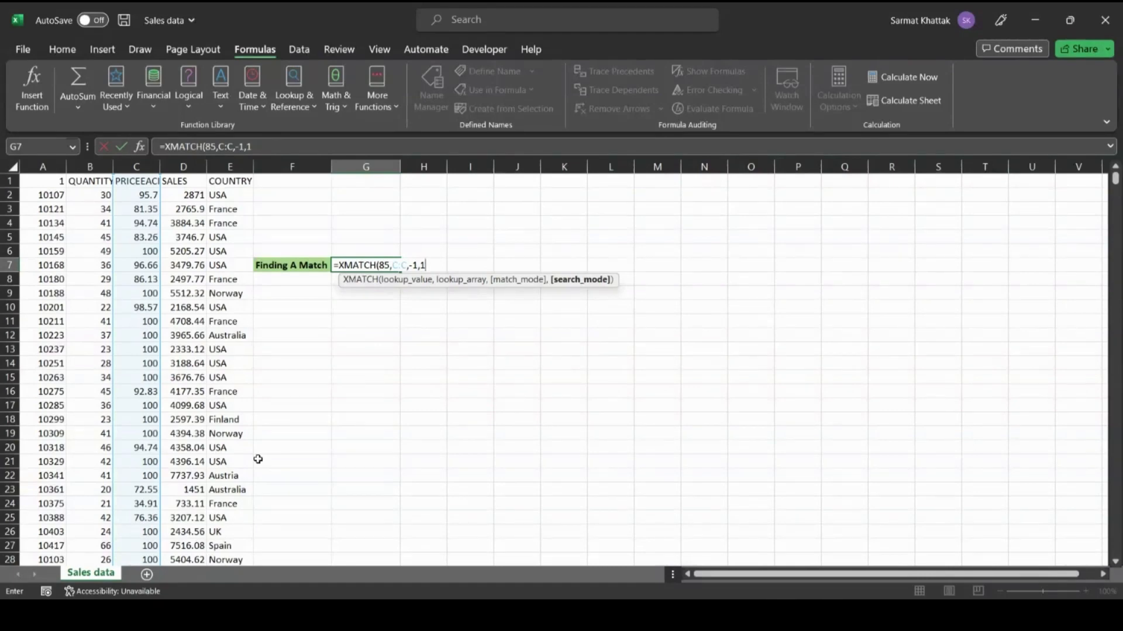
text())
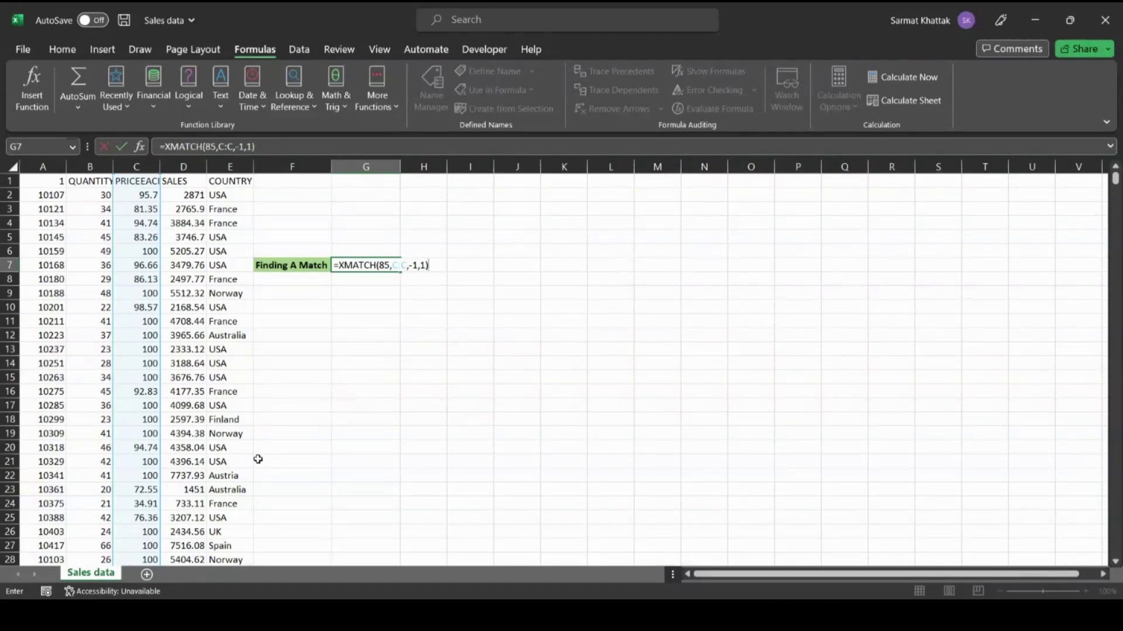
key(Tab)
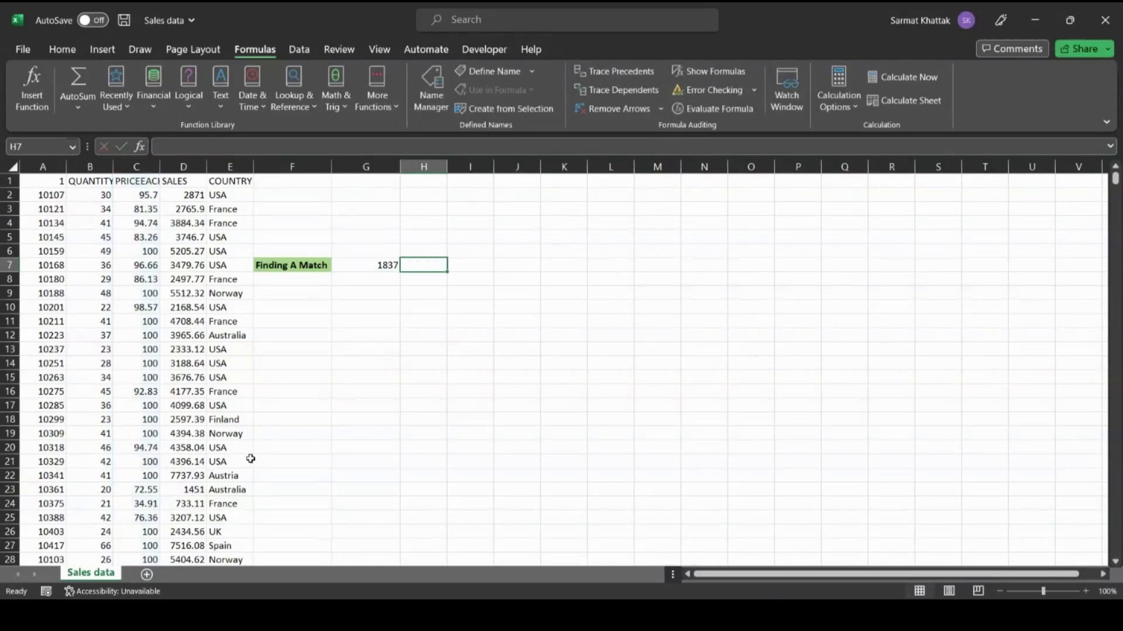
- Review G7's formula, then enter C1837 as the target address in the Name Box
click(370, 261)
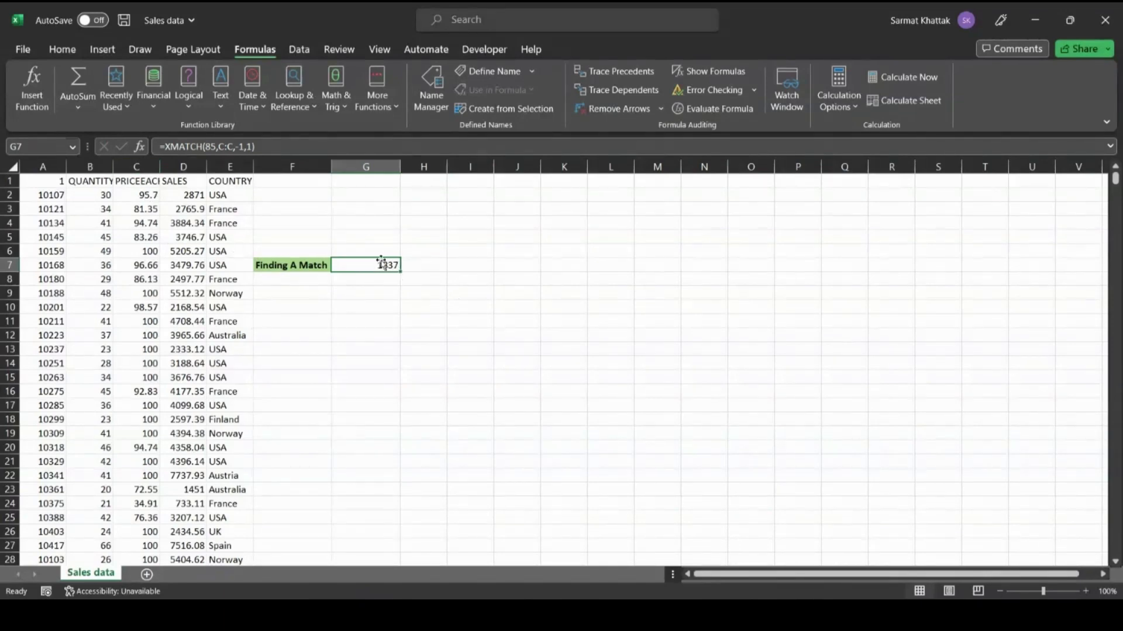
click(46, 146)
click(47, 148)
key(BackSpace)
text(1837)
key(Tab)
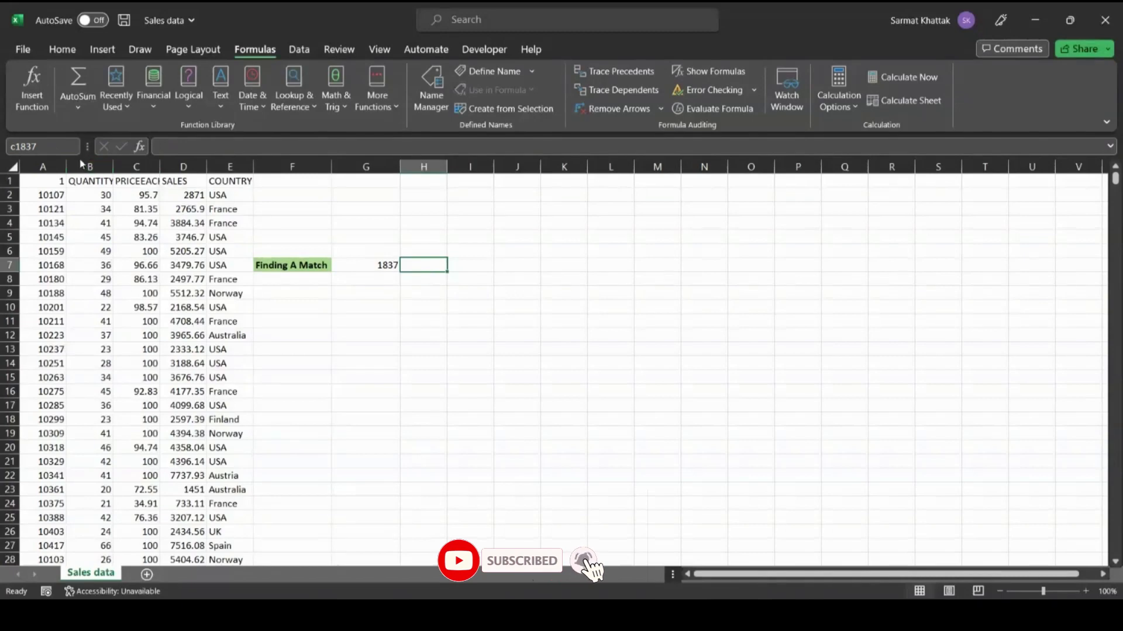
- Go to C1837 to see 84.97, then return to cell A1 with Ctrl+Home
key(Return)
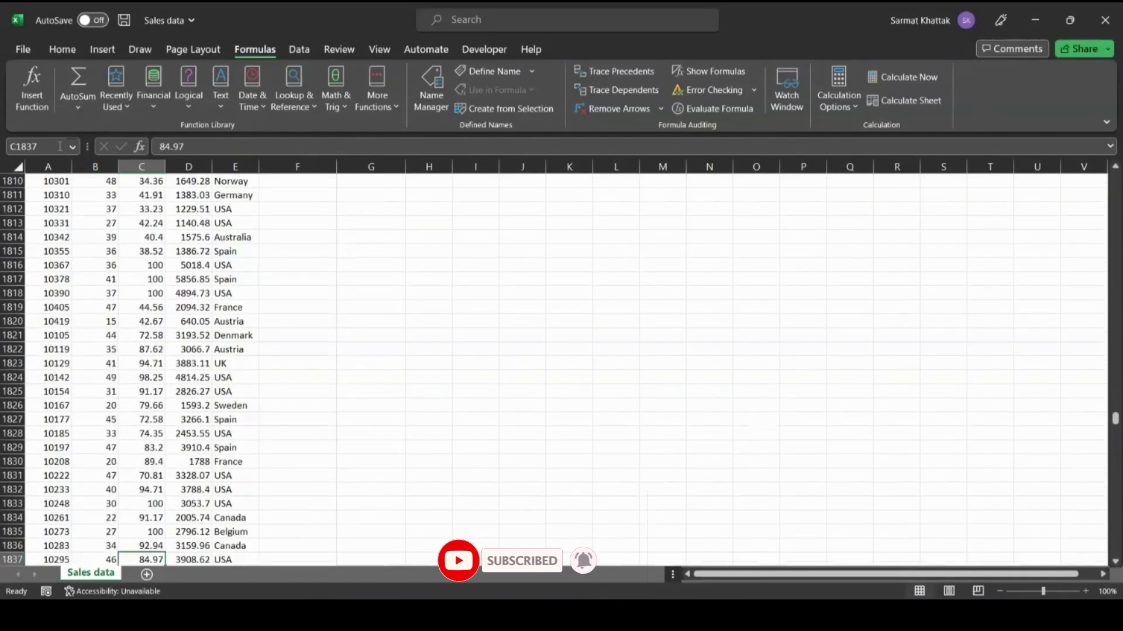
scroll(138, 351, down, 5)
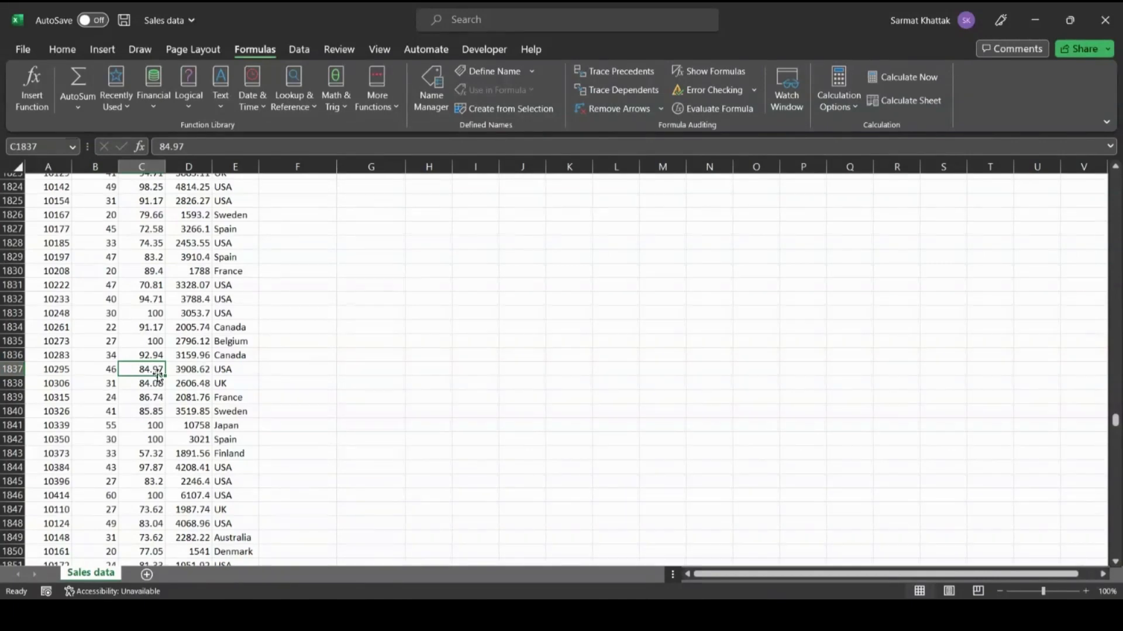
scroll(311, 358, up, 19)
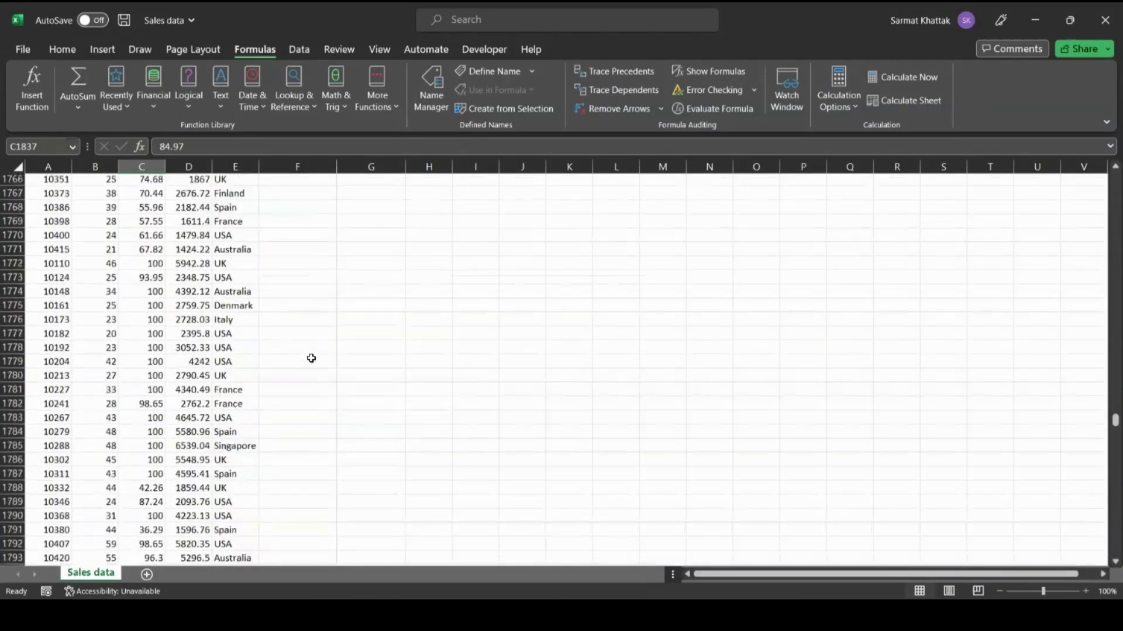
key(ctrl+Home)
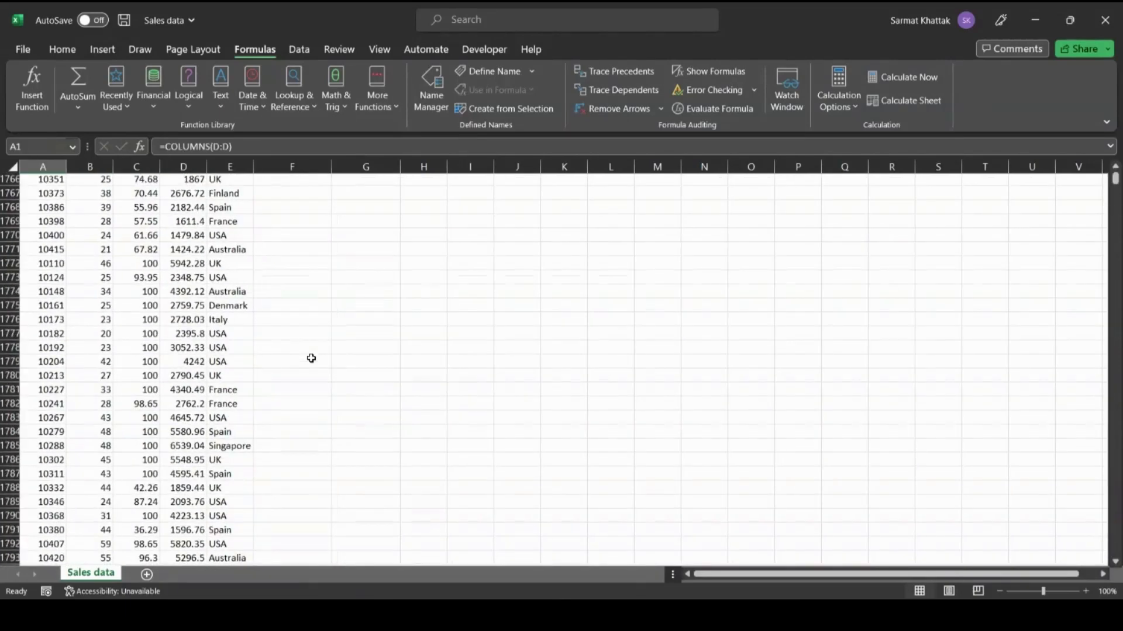
- Change G7's match mode from -1 to 1, making =XMATCH(85,C:C,1,1) return 447
double_click(391, 265)
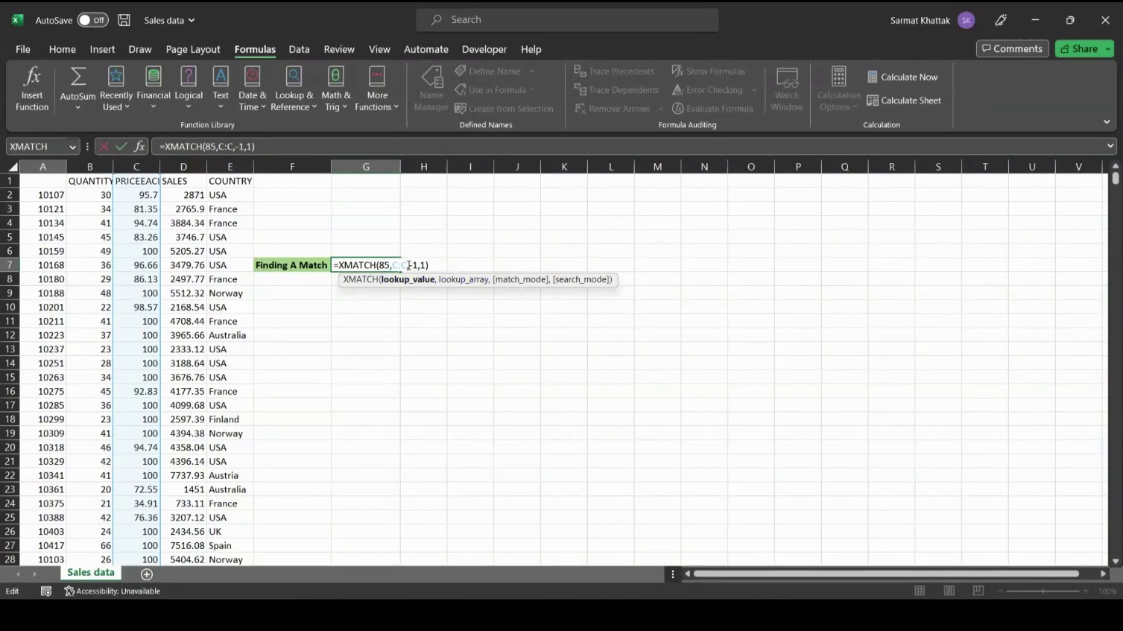
click(408, 266)
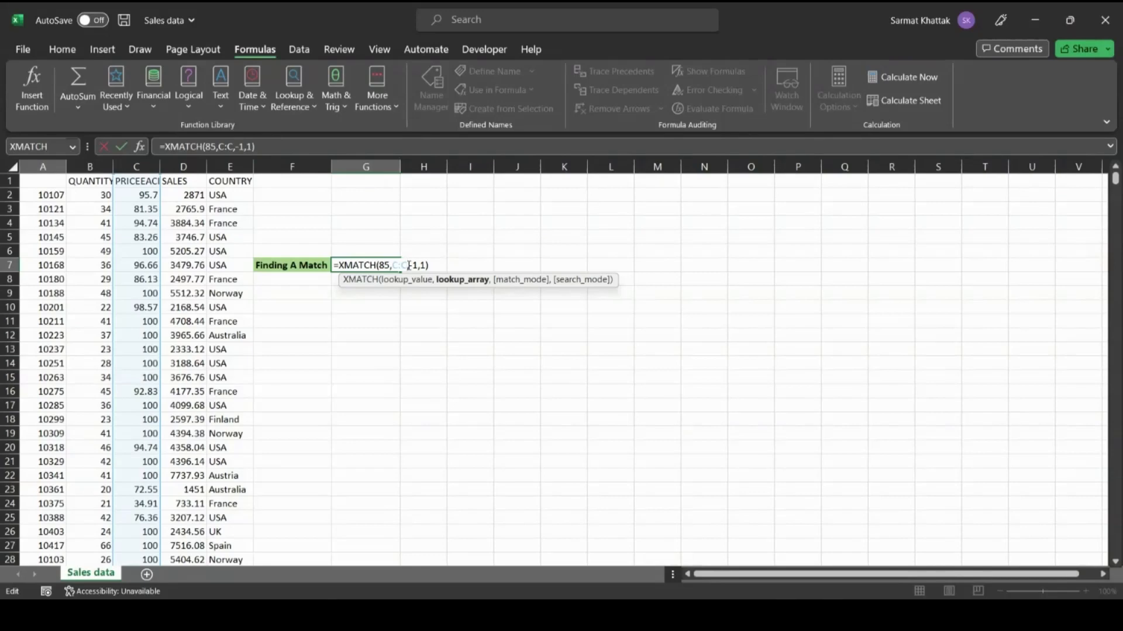
click(409, 265)
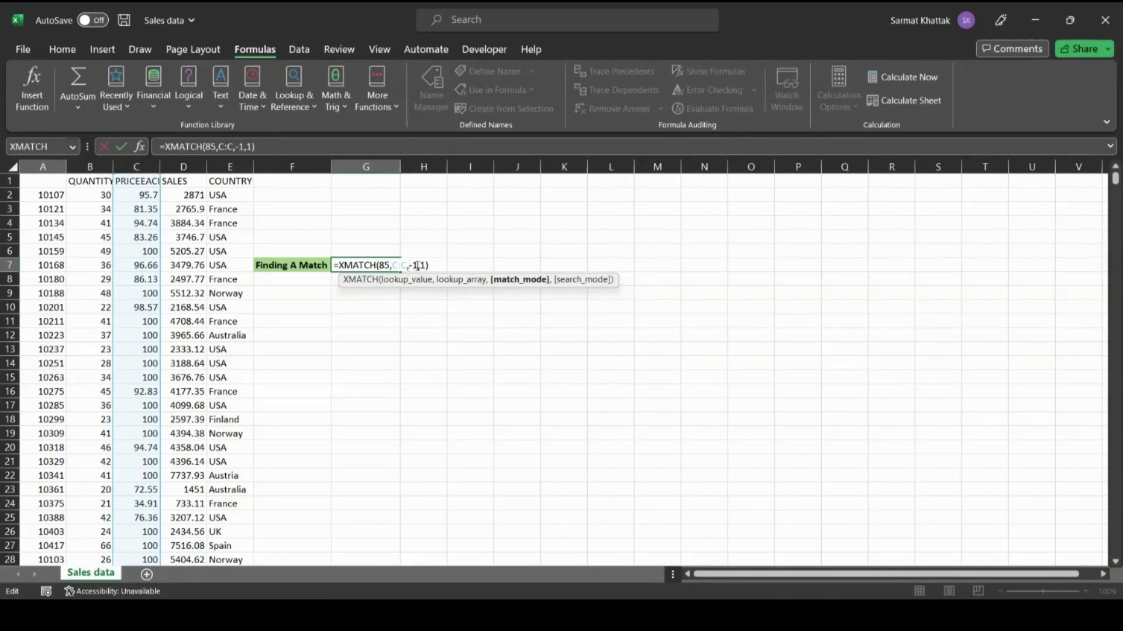
key(Delete)
key(Delete)
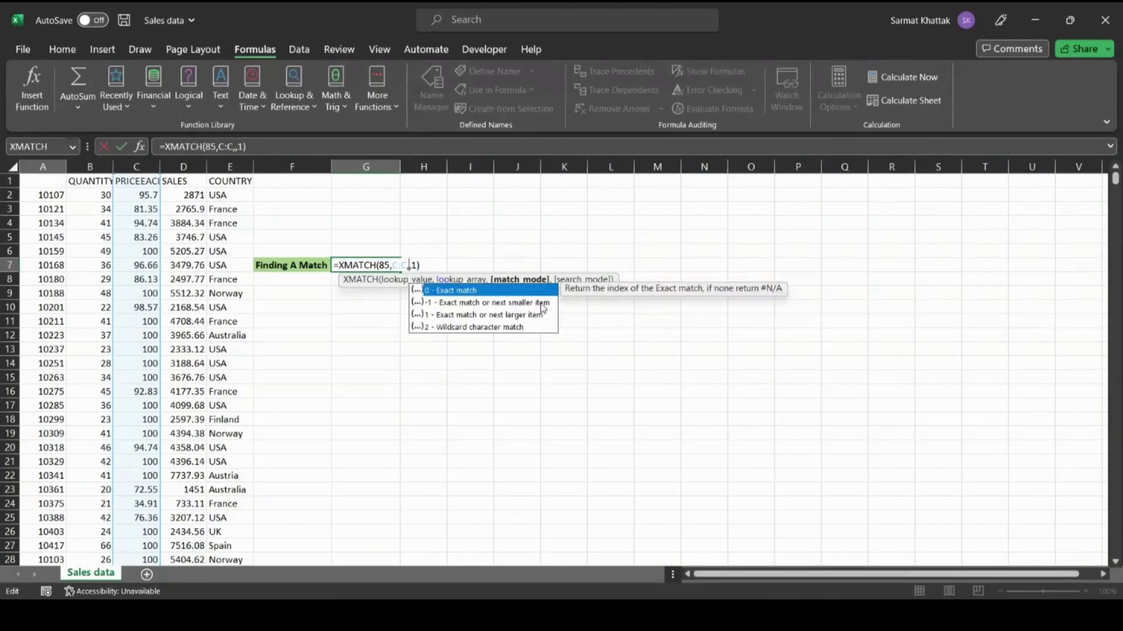
double_click(473, 320)
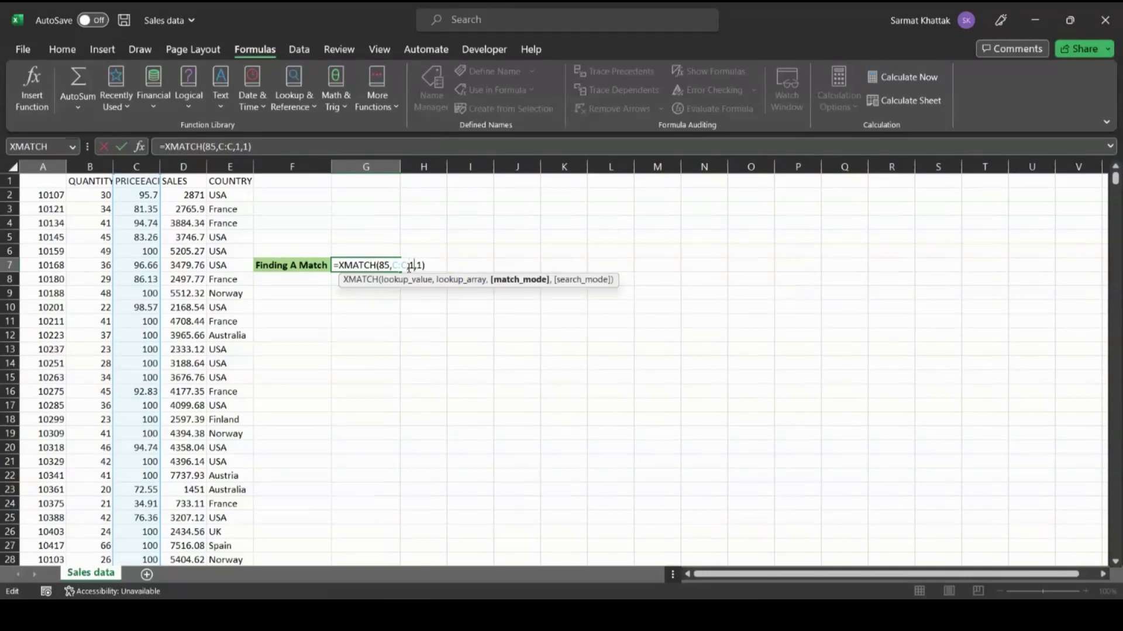
key(Tab)
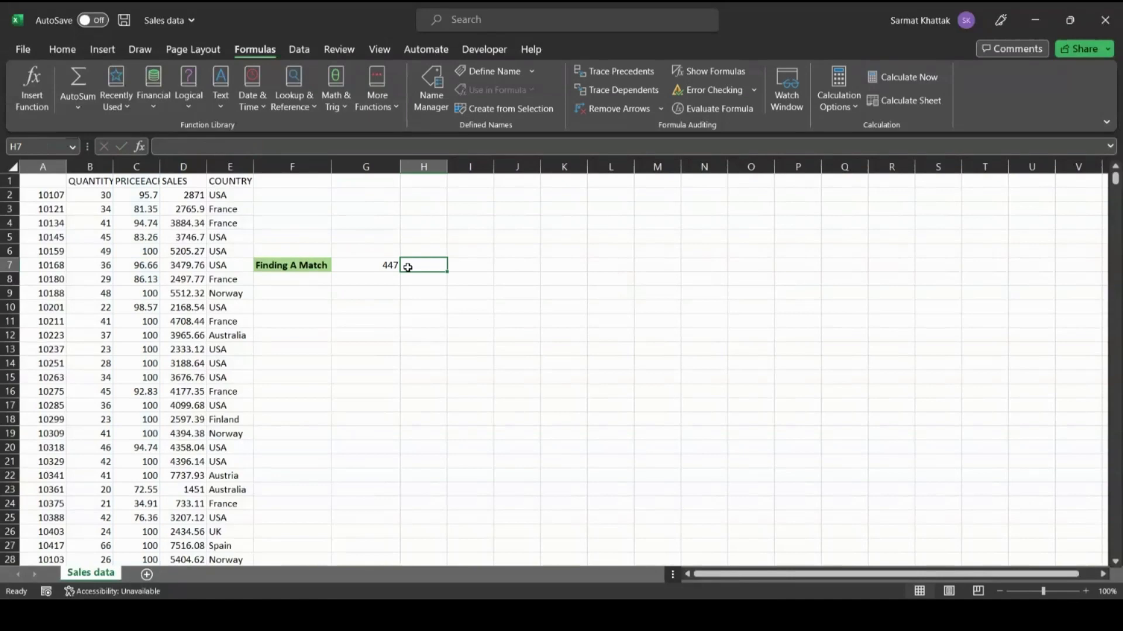
click(375, 264)
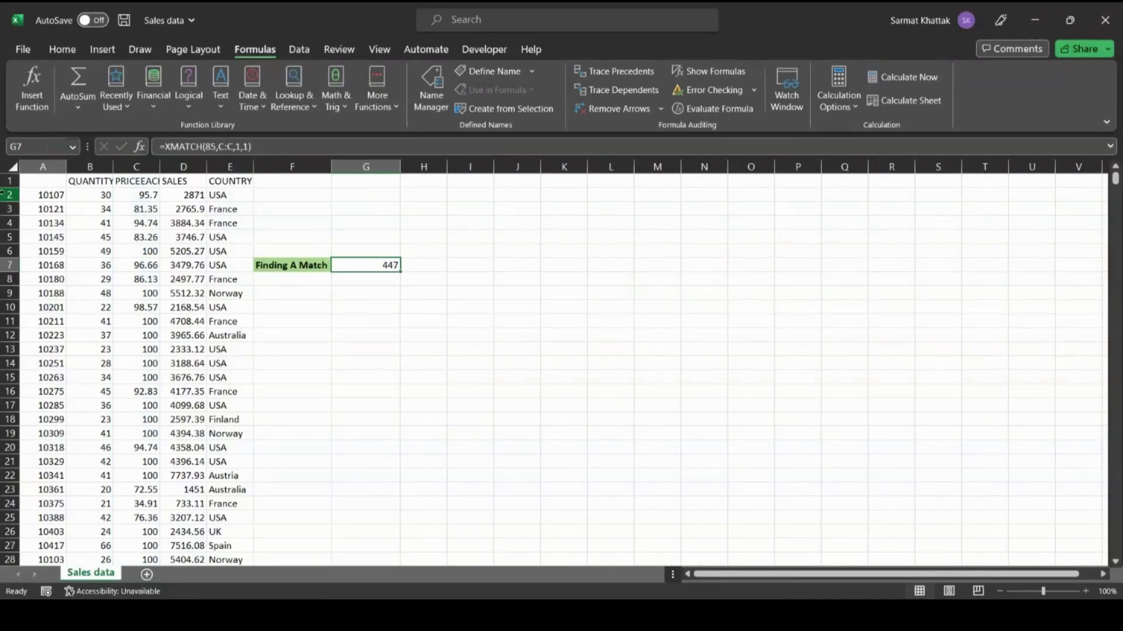
- Go to C447 to confirm it holds 85.1, then start a Find for 85
click(44, 147)
text(c447)
key(Return)
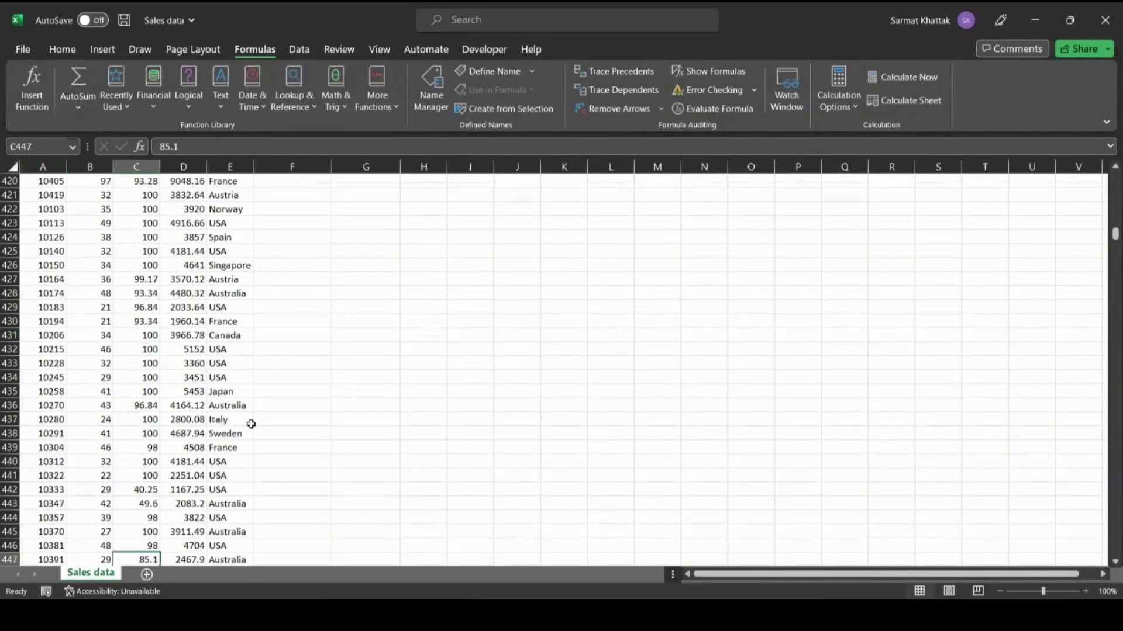
scroll(230, 448, down, 3)
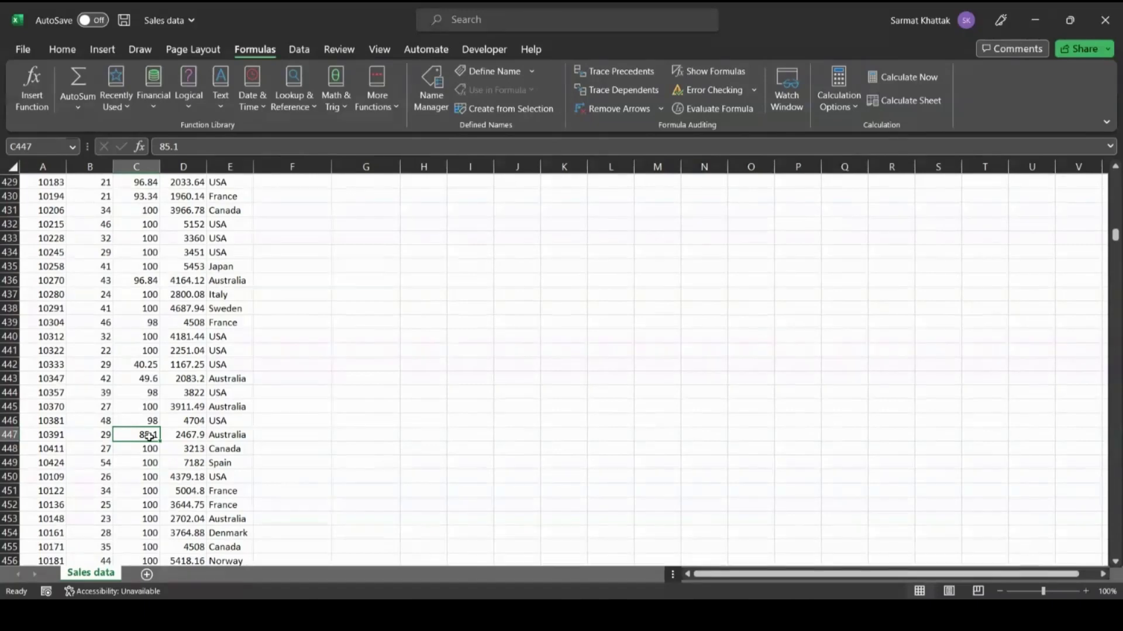
key(ctrl+f)
text(85)
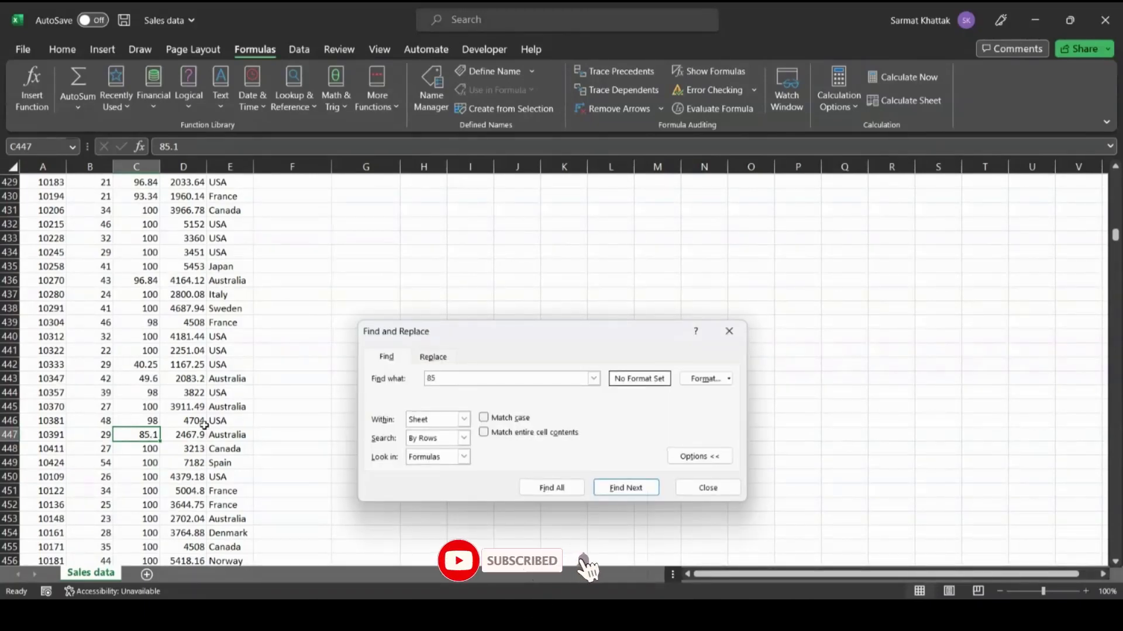
- Step through matches for 85 with Find Next, then list all of them with Find All
click(615, 492)
click(616, 490)
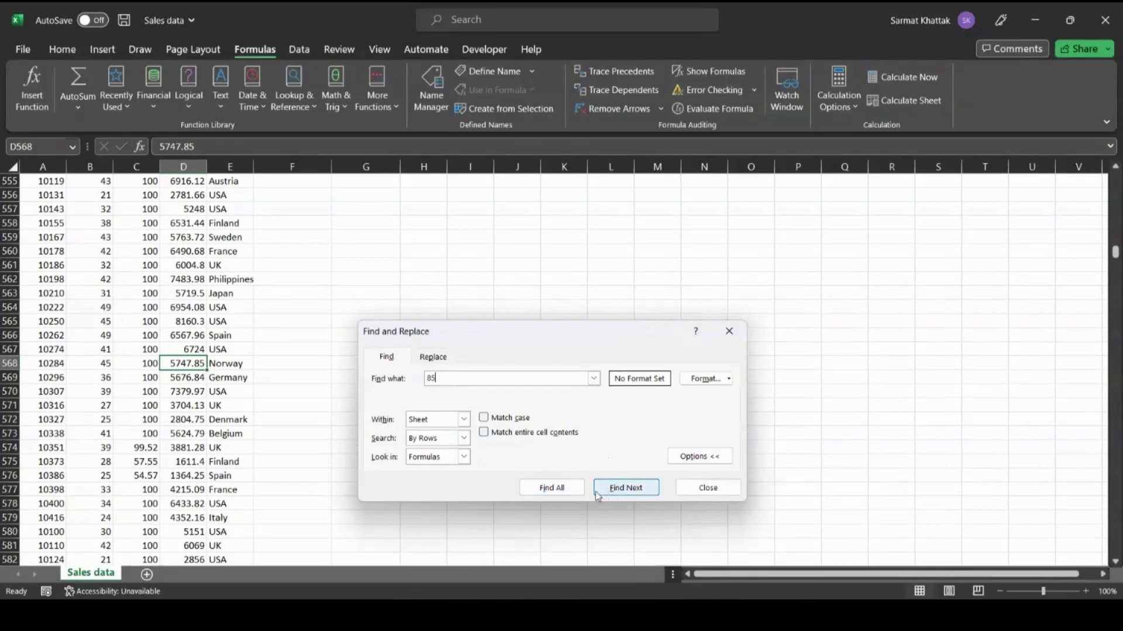
click(567, 491)
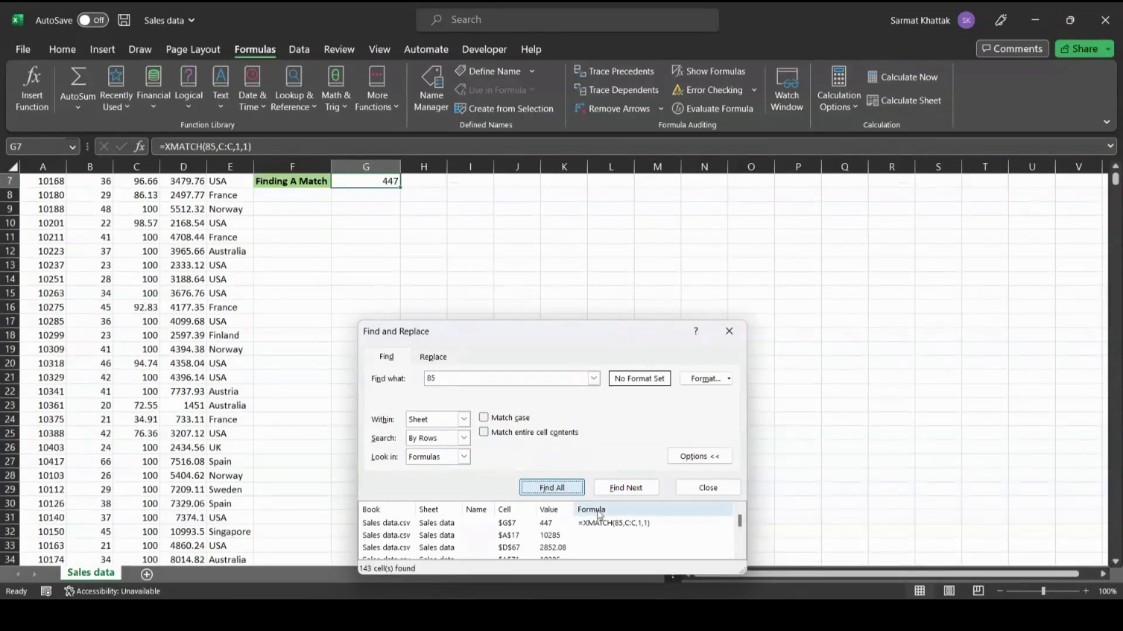
scroll(583, 537, down, 10)
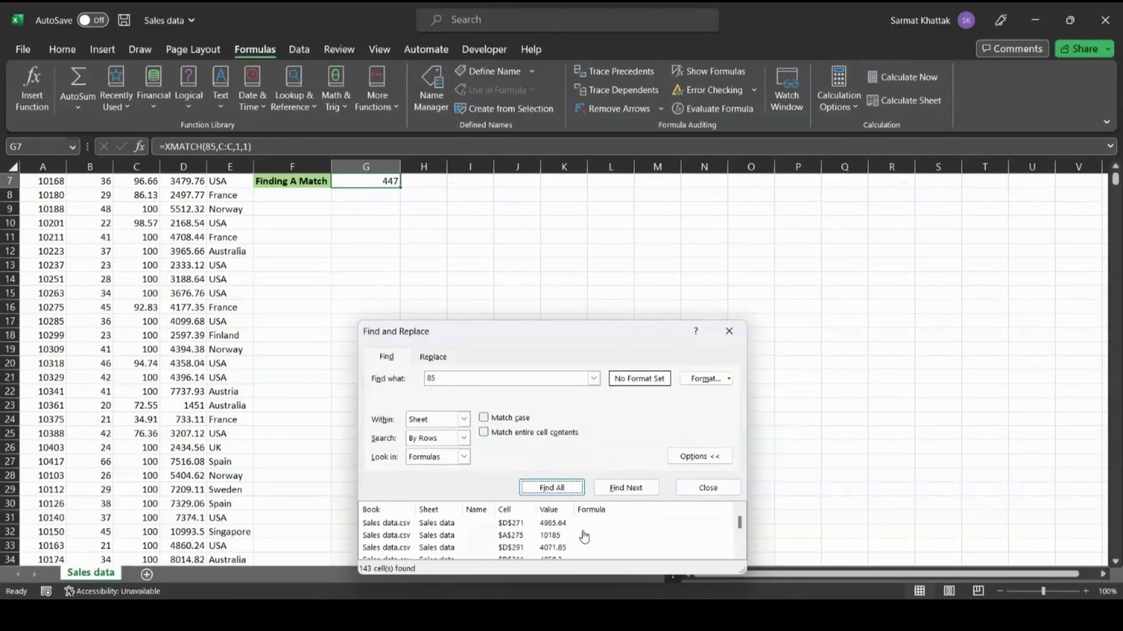
scroll(583, 537, down, 3)
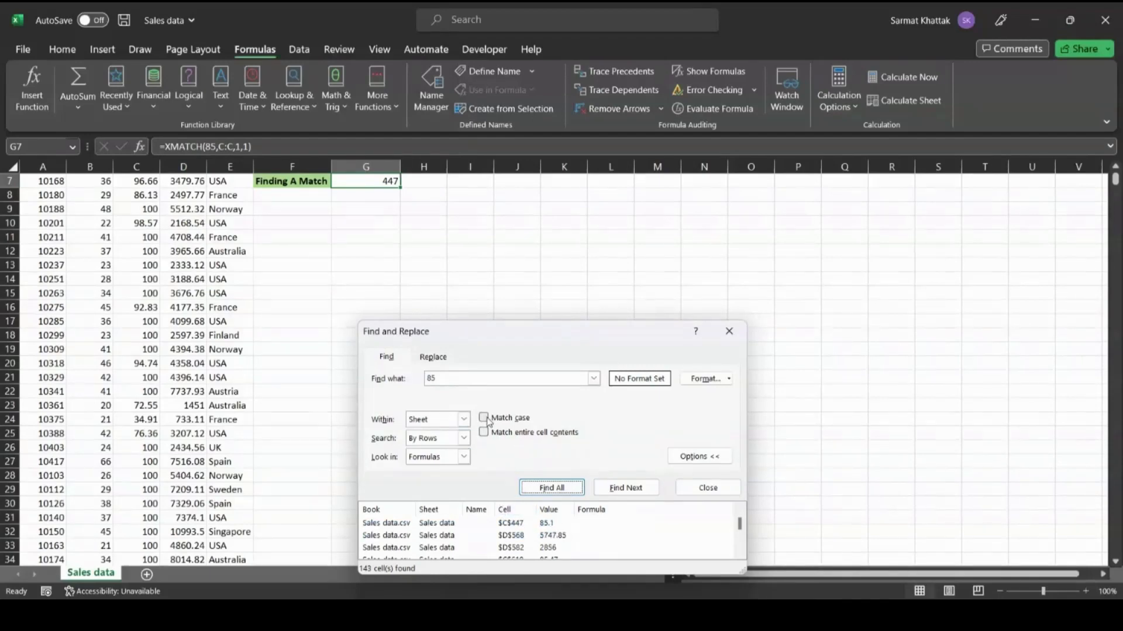
- Rerun Find All with Match entire cell contents, showing only B2588, then close and reselect G7
click(483, 433)
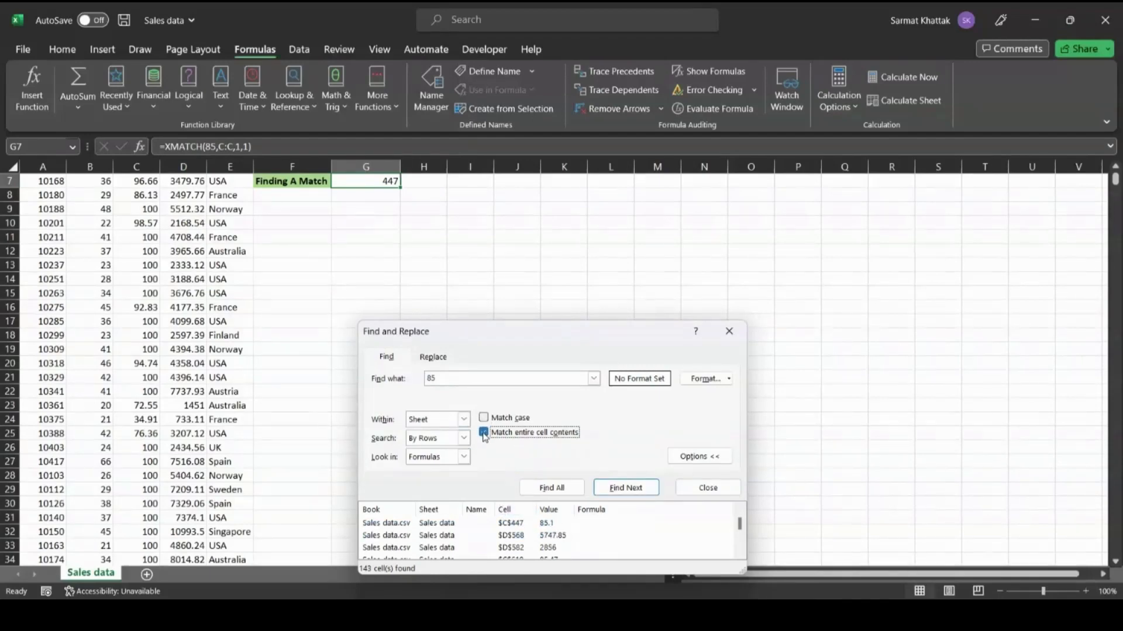
click(559, 491)
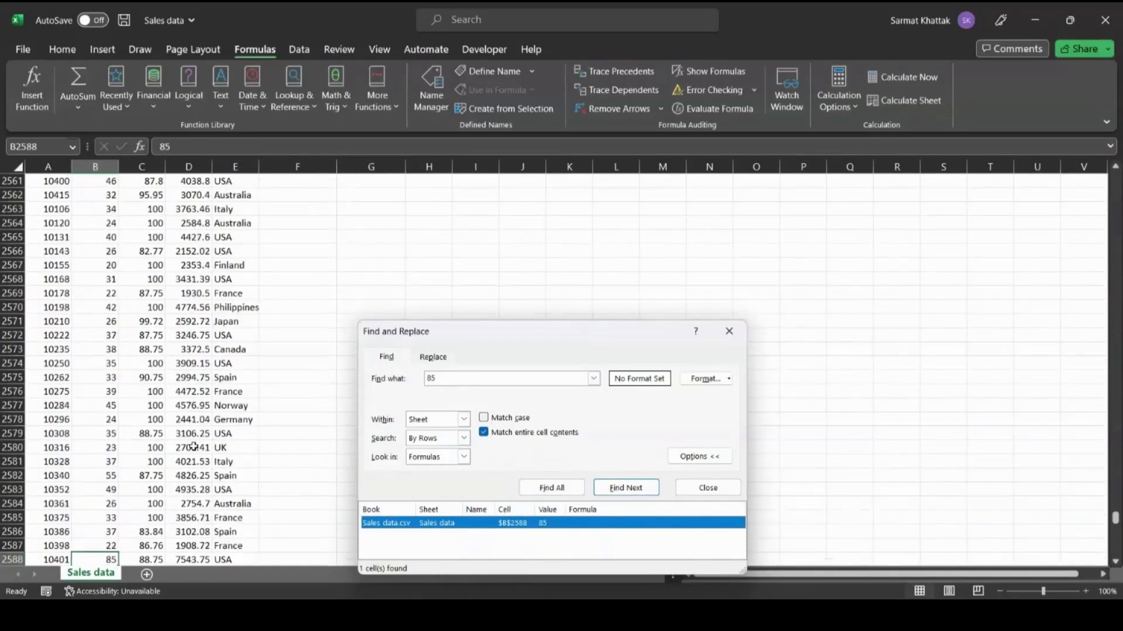
scroll(110, 480, down, 2)
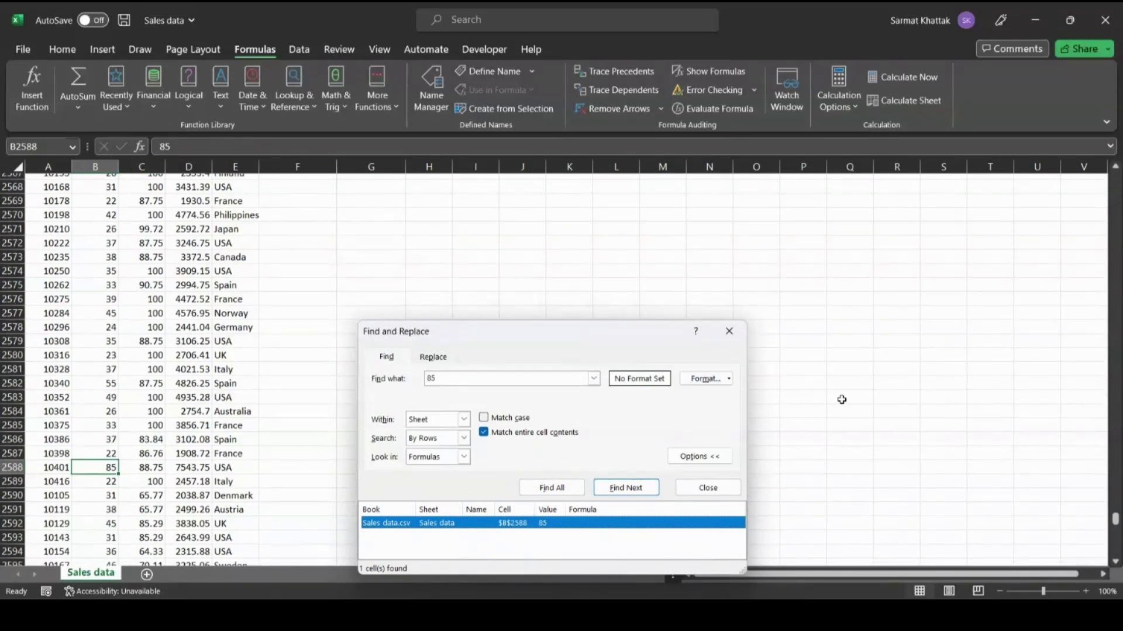
click(731, 333)
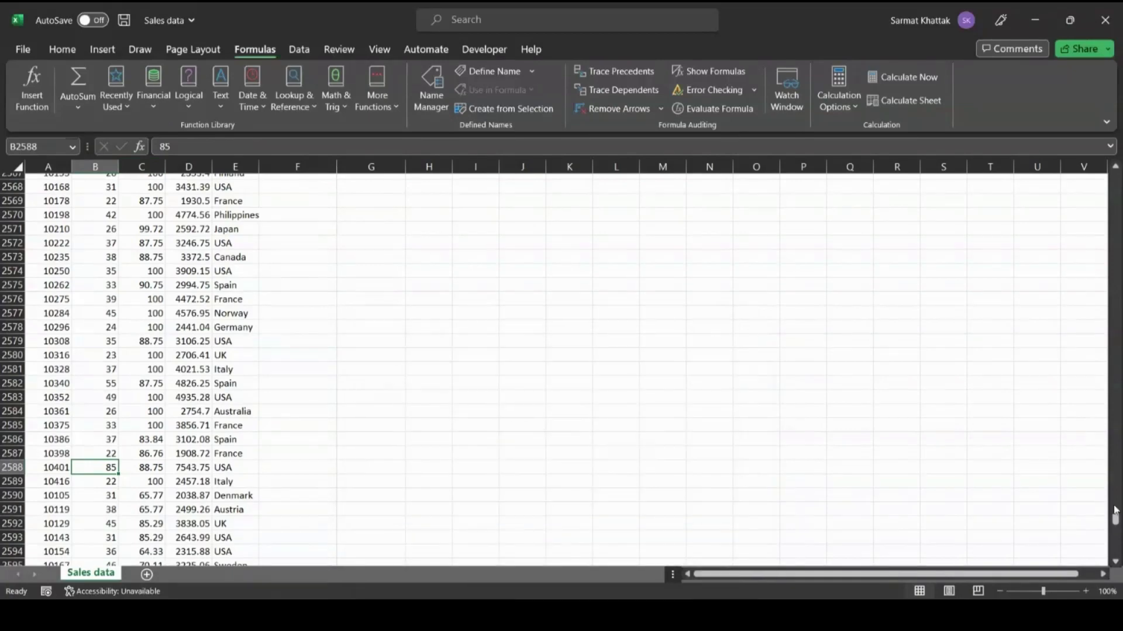
drag(1115, 520, 1115, 178)
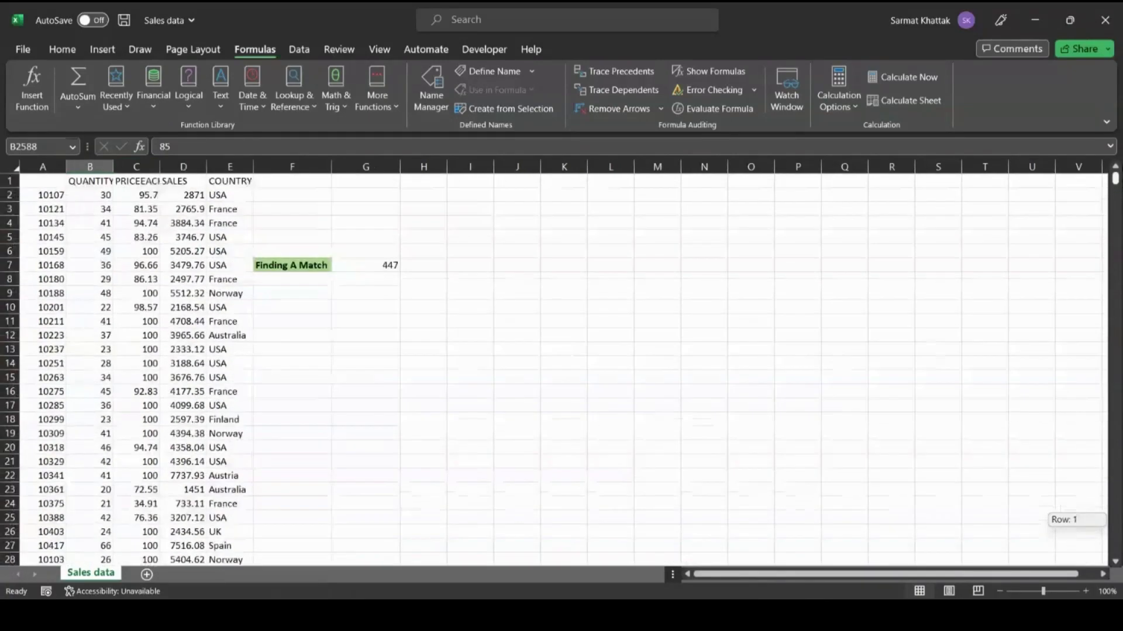
click(380, 264)
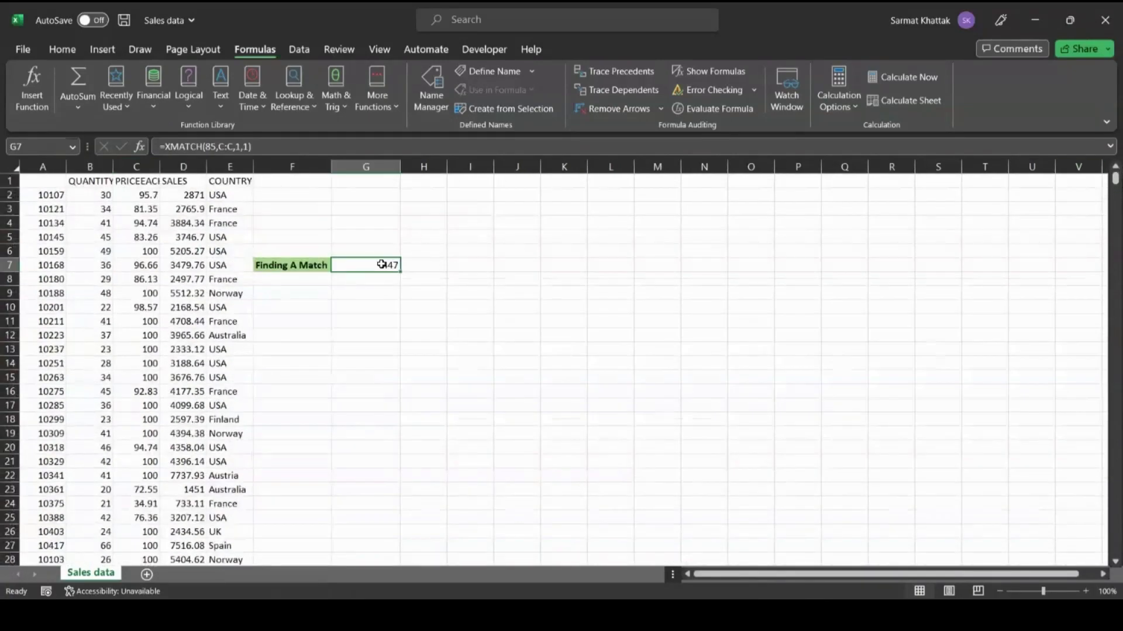